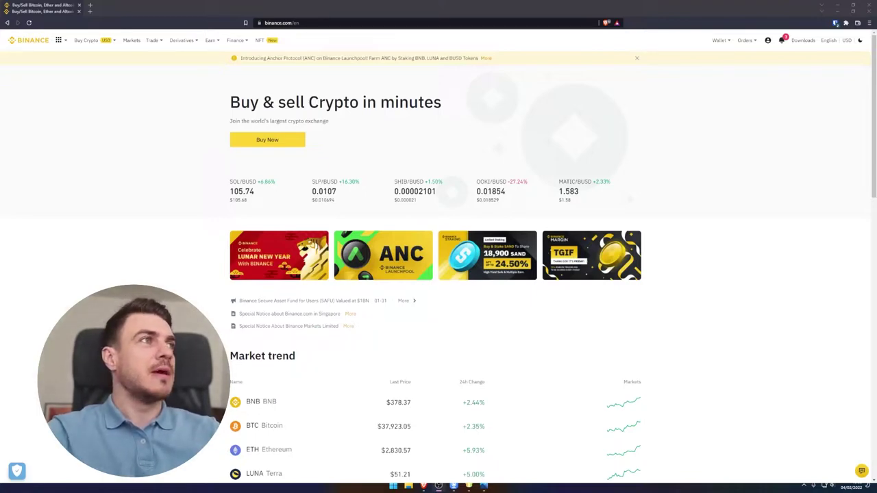
Step: Show the profile menu from the top bar, listing Dashboard, Security and Identification
{"action": "mouse_move", "coordinate": [768, 39]}
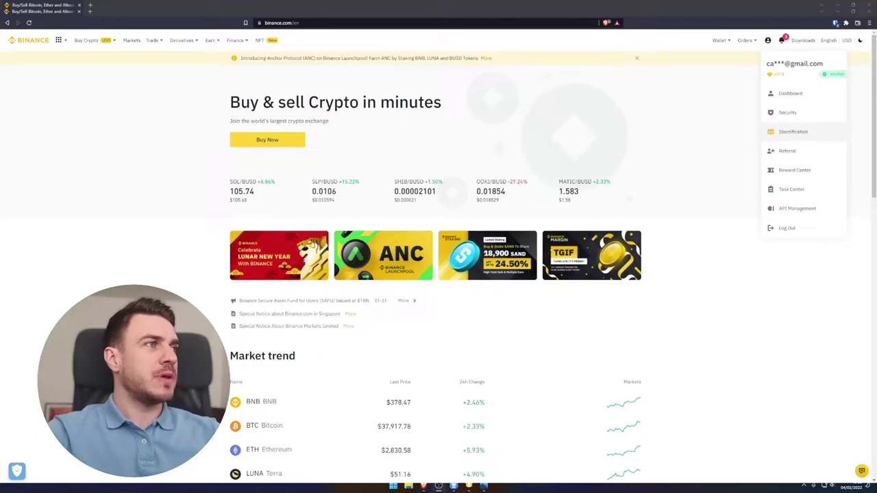
Step: Go to Identification to see the Verified status and $200K daily fiat limits
{"action": "left_click", "coordinate": [788, 132]}
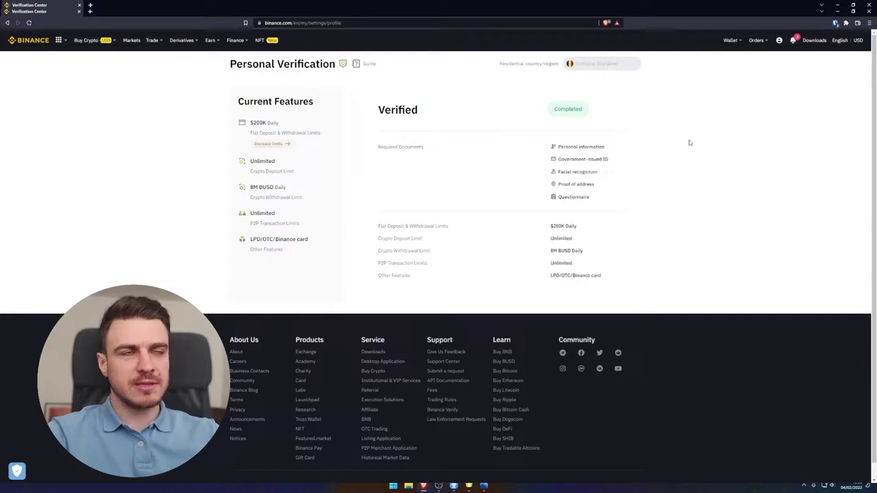
{"action": "left_click", "coordinate": [839, 40]}
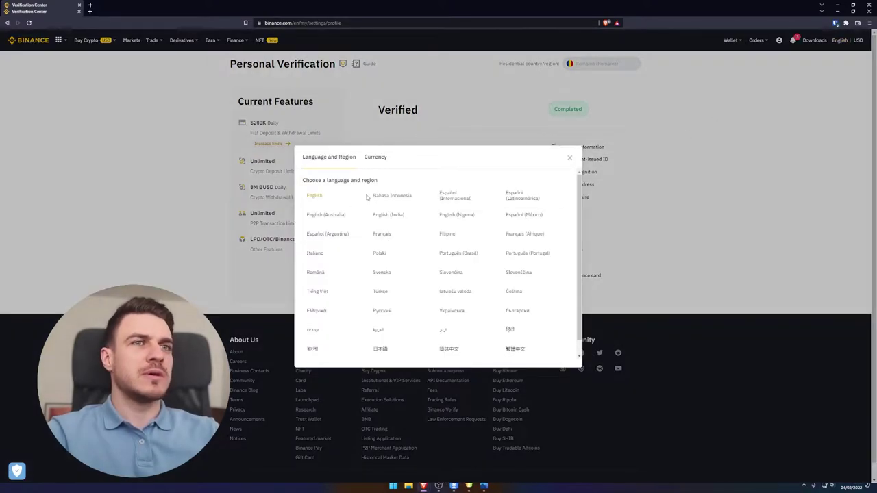
{"action": "left_click", "coordinate": [317, 274]}
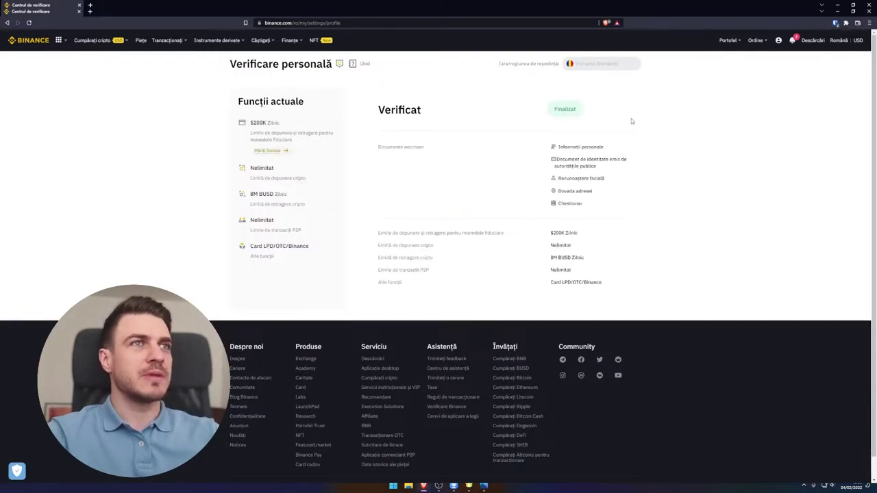
{"action": "left_click", "coordinate": [839, 41]}
{"action": "left_click", "coordinate": [448, 198]}
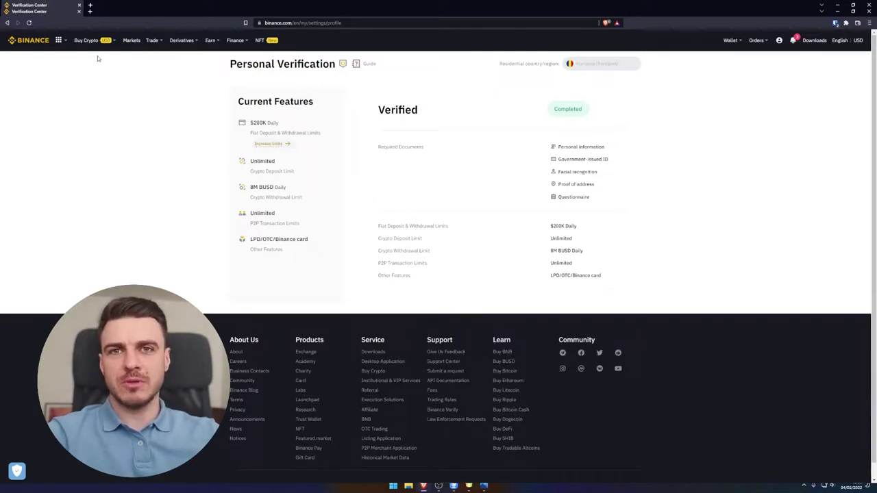
Step: Search the Buy Crypto pay-with currency list for RON and select it
{"action": "mouse_move", "coordinate": [89, 42]}
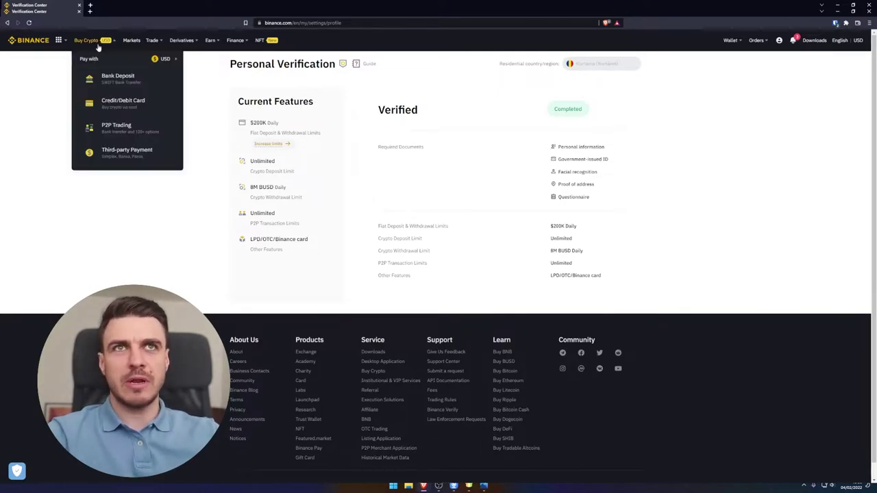
{"action": "left_click", "coordinate": [162, 64]}
{"action": "type", "text": "ron"}
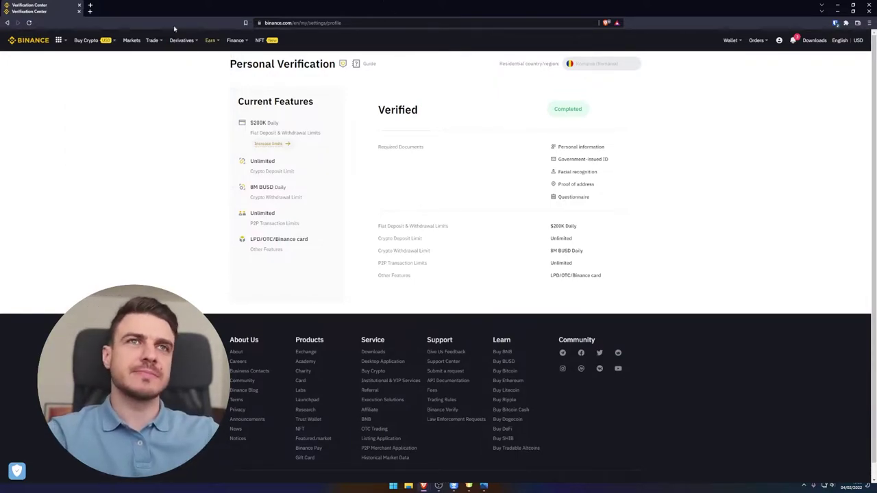
{"action": "mouse_move", "coordinate": [94, 44]}
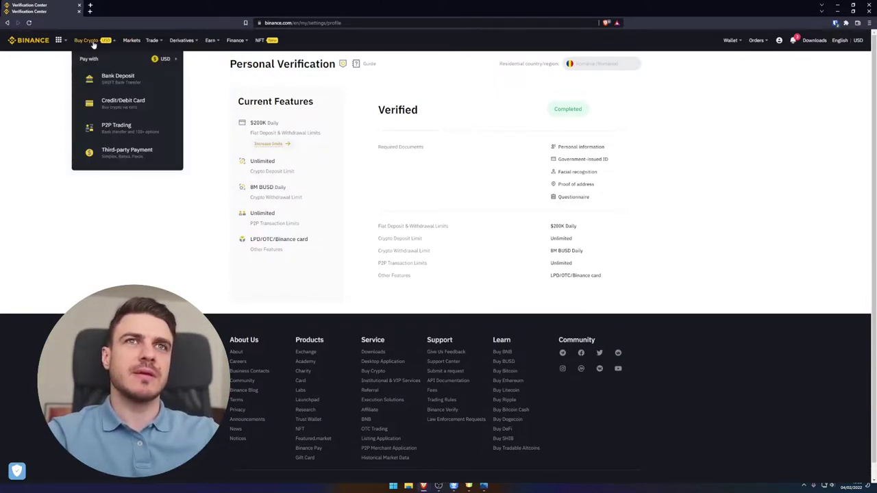
{"action": "left_click", "coordinate": [171, 60]}
{"action": "type", "text": "r"}
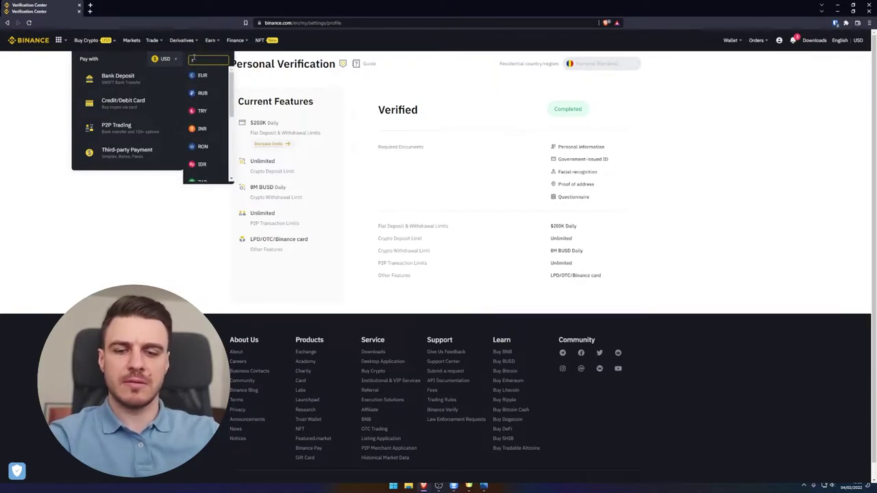
{"action": "type", "text": "on"}
{"action": "left_click", "coordinate": [200, 75]}
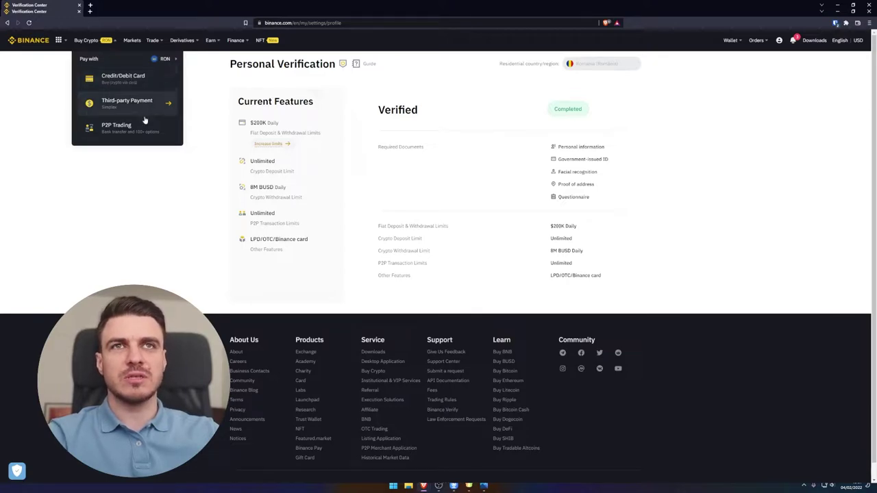
Step: On the card purchase form, spend 65 RON to receive 0.000395 BTC, keeping BTC
{"action": "left_click", "coordinate": [114, 82]}
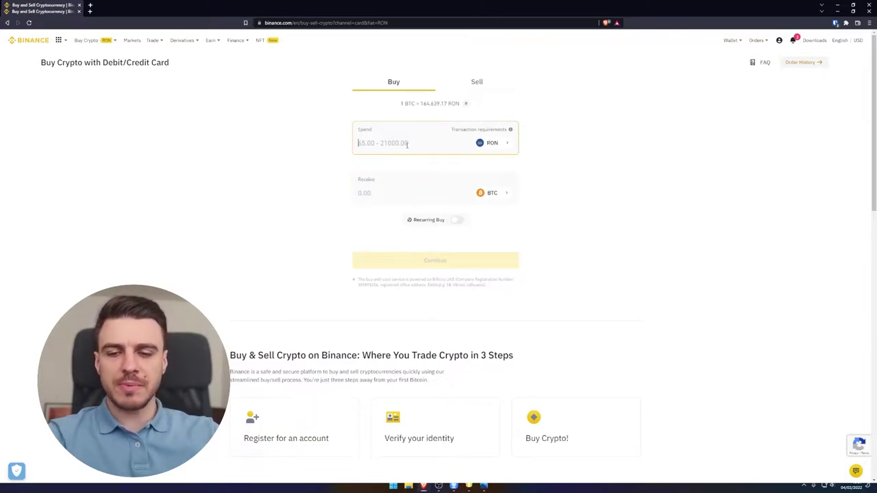
{"action": "left_click", "coordinate": [407, 144]}
{"action": "type", "text": "65"}
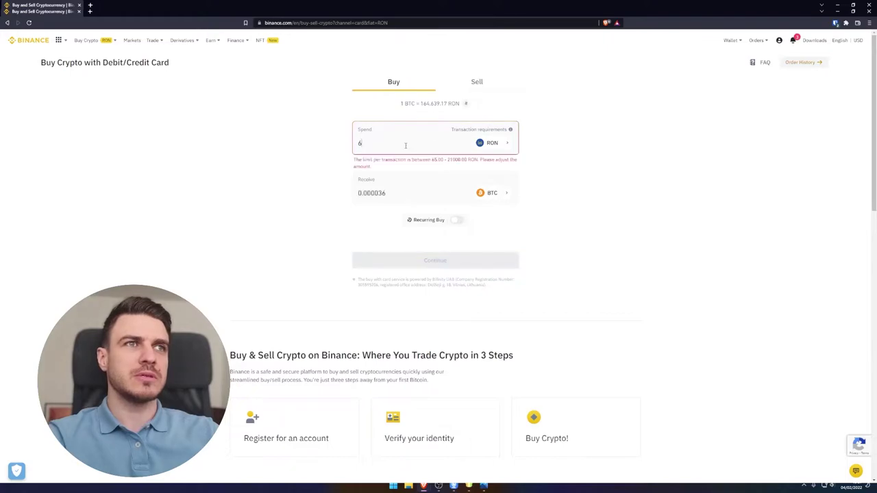
{"action": "left_click", "coordinate": [499, 195]}
{"action": "scroll", "coordinate": [452, 245], "scroll_direction": "down", "scroll_amount": 1}
{"action": "scroll", "coordinate": [453, 244], "scroll_direction": "down", "scroll_amount": 3}
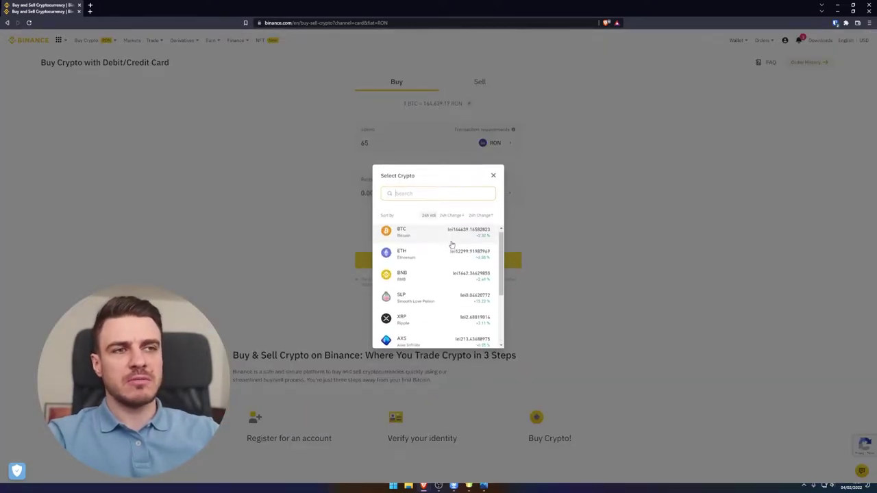
{"action": "scroll", "coordinate": [453, 244], "scroll_direction": "up", "scroll_amount": 4}
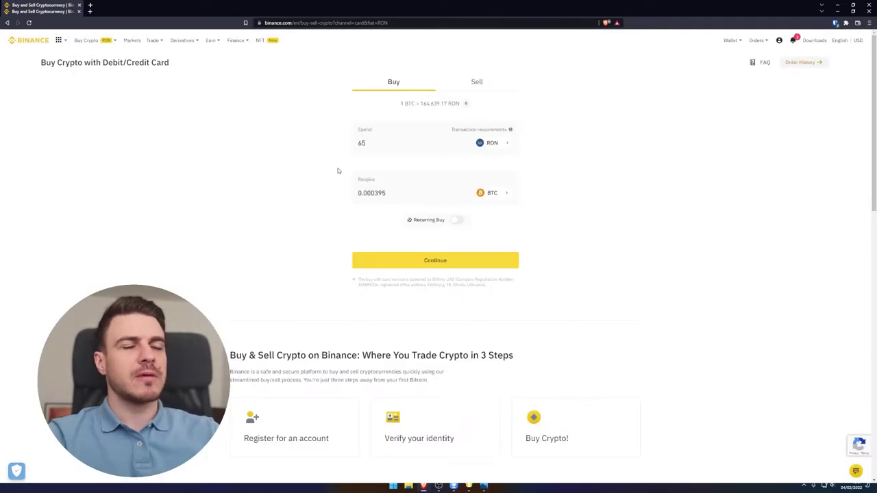
{"action": "left_click", "coordinate": [493, 176]}
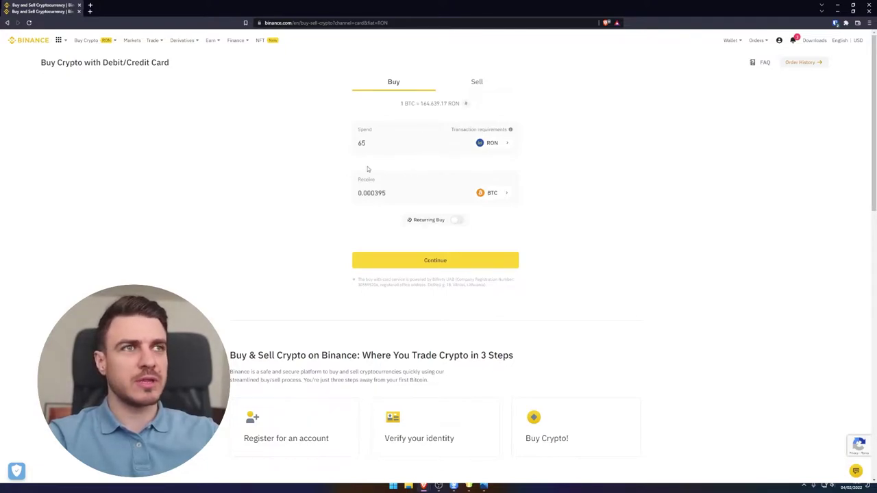
Step: Change the Buy Crypto pay-with currency from RON to EUR
{"action": "mouse_move", "coordinate": [117, 41]}
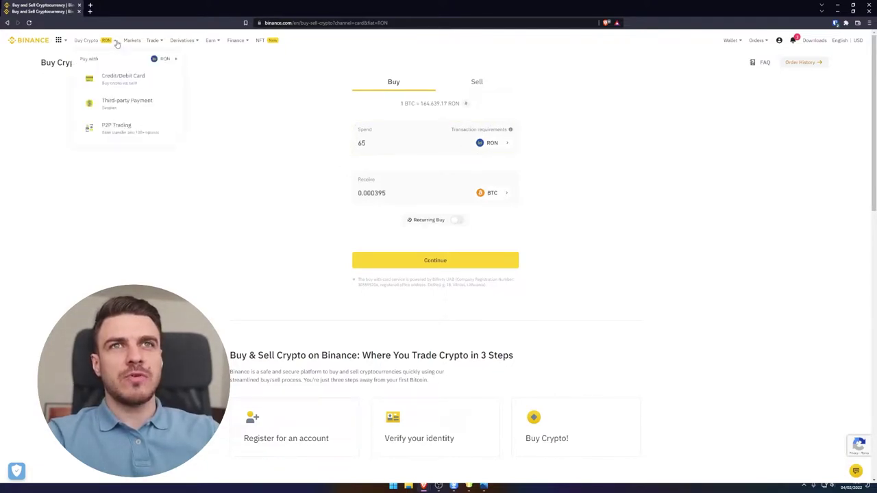
{"action": "mouse_move", "coordinate": [166, 59]}
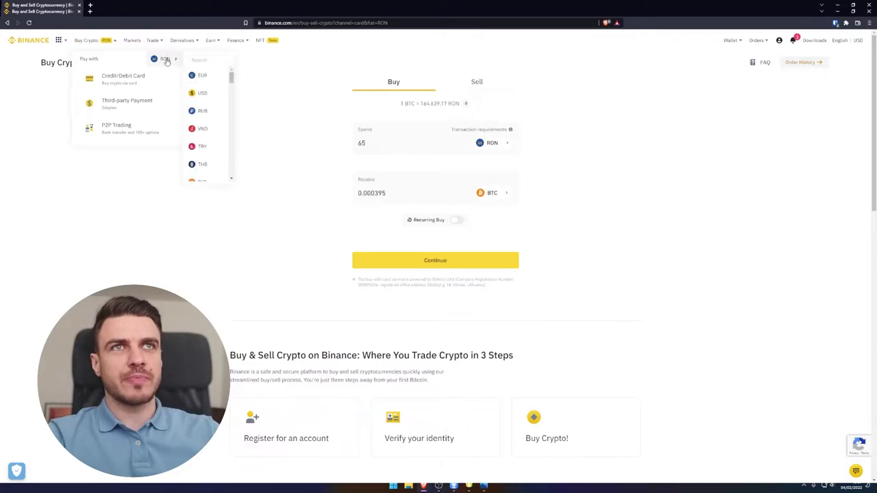
{"action": "left_click", "coordinate": [203, 75]}
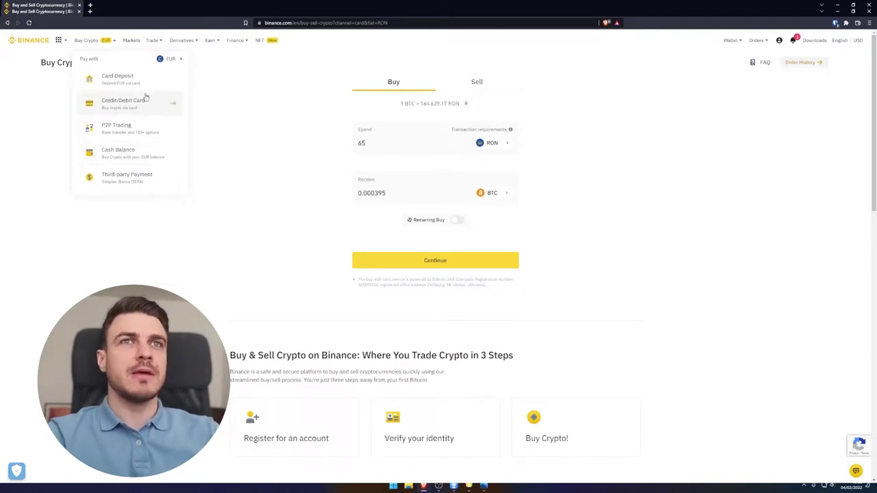
Step: Choose EUR Card Deposit to reach the Deposit Fiat page with Bank Card, Advcash and P2P Express
{"action": "left_click", "coordinate": [120, 83]}
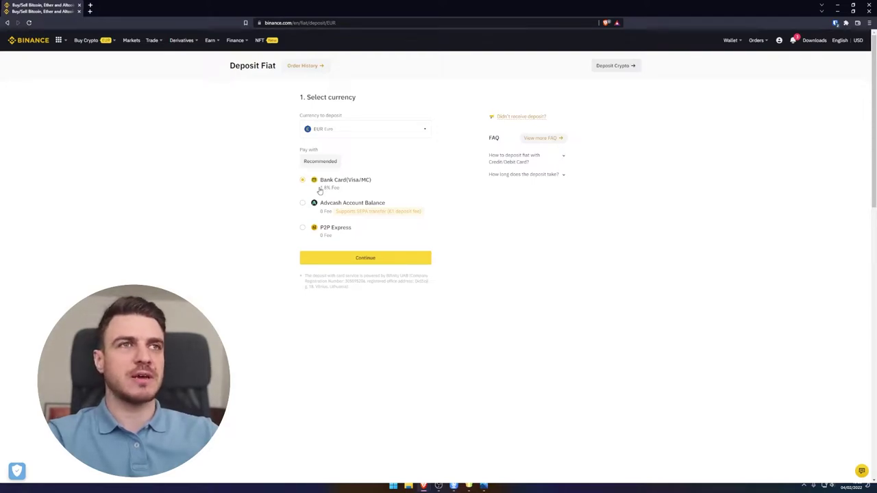
{"action": "mouse_move", "coordinate": [86, 43]}
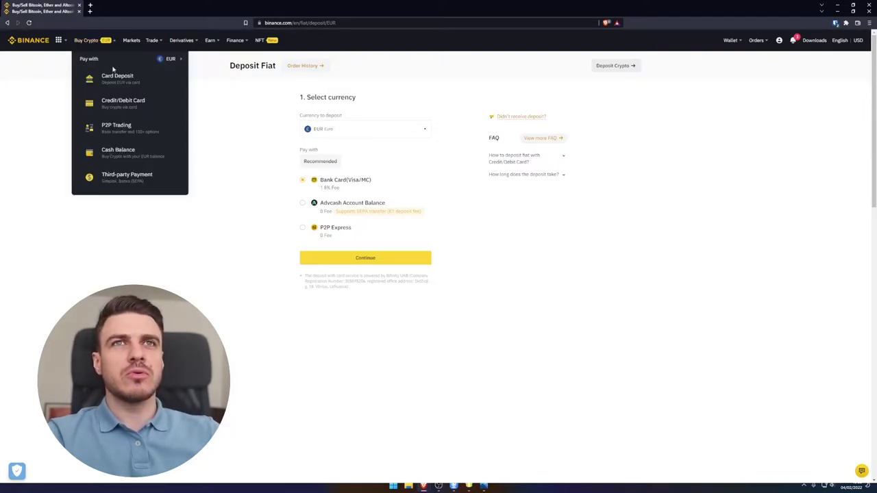
Step: Open the EUR Credit/Debit Card purchase and browse the receive-coin list, keeping BTC
{"action": "left_click", "coordinate": [119, 107]}
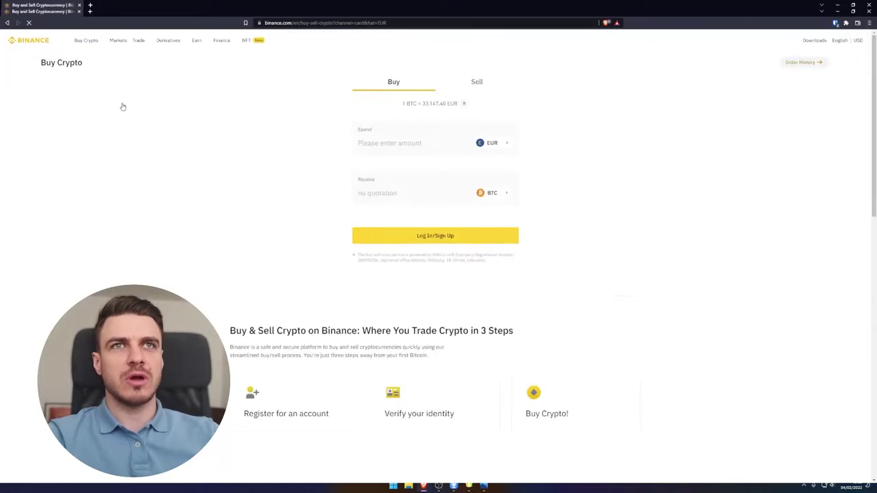
{"action": "left_click", "coordinate": [500, 196]}
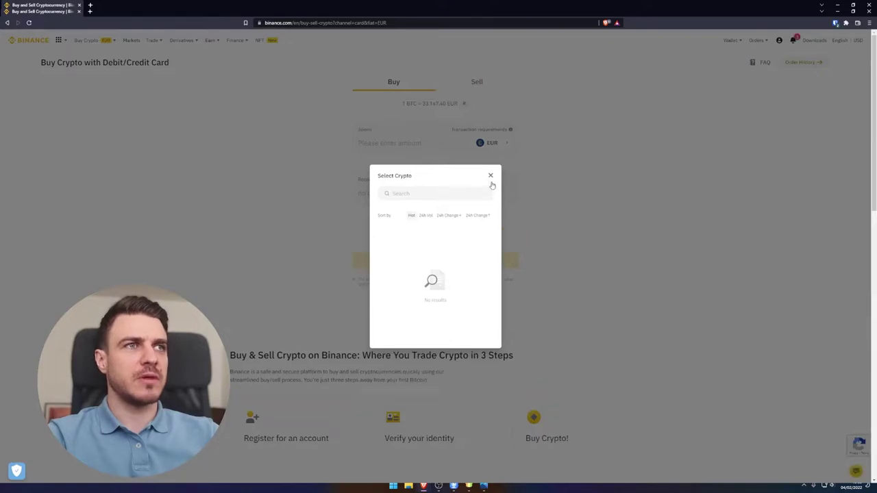
{"action": "left_click", "coordinate": [491, 177]}
{"action": "left_click", "coordinate": [496, 195]}
{"action": "scroll", "coordinate": [491, 243], "scroll_direction": "down", "scroll_amount": 10}
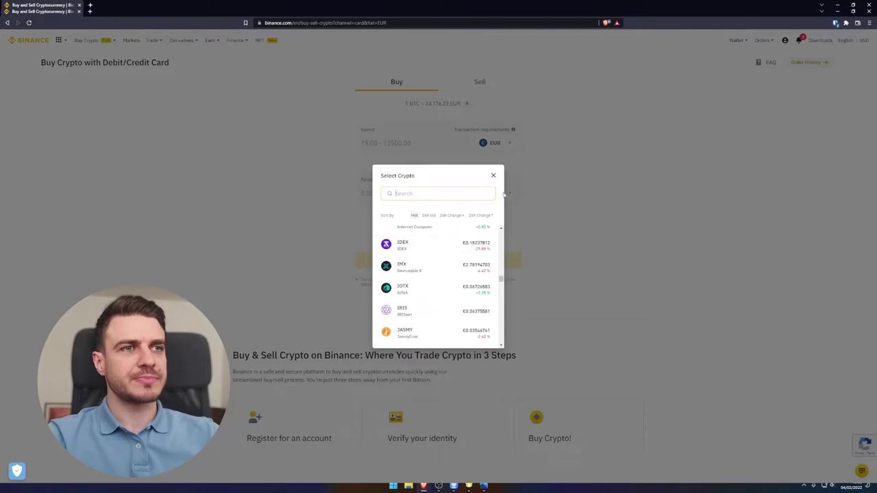
{"action": "left_click", "coordinate": [493, 176]}
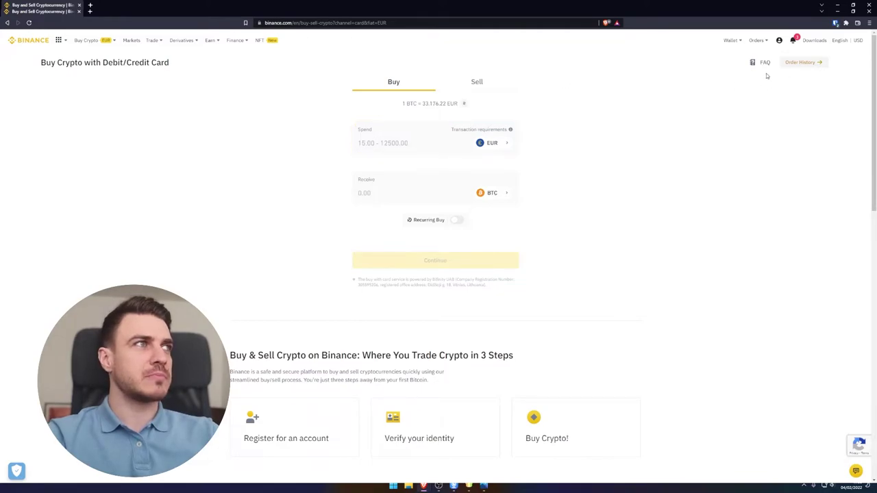
Step: From the Fiat and Spot wallet, start a fiat deposit and pick USD as the currency
{"action": "mouse_move", "coordinate": [733, 40]}
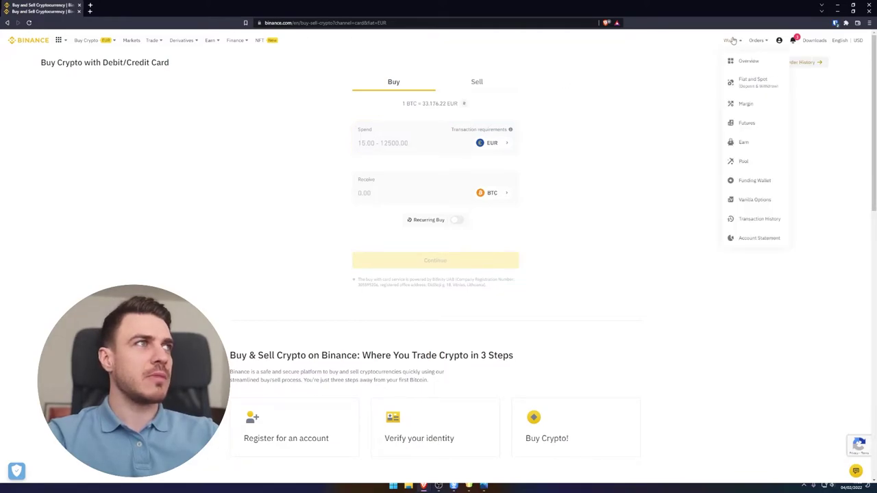
{"action": "left_click", "coordinate": [753, 84]}
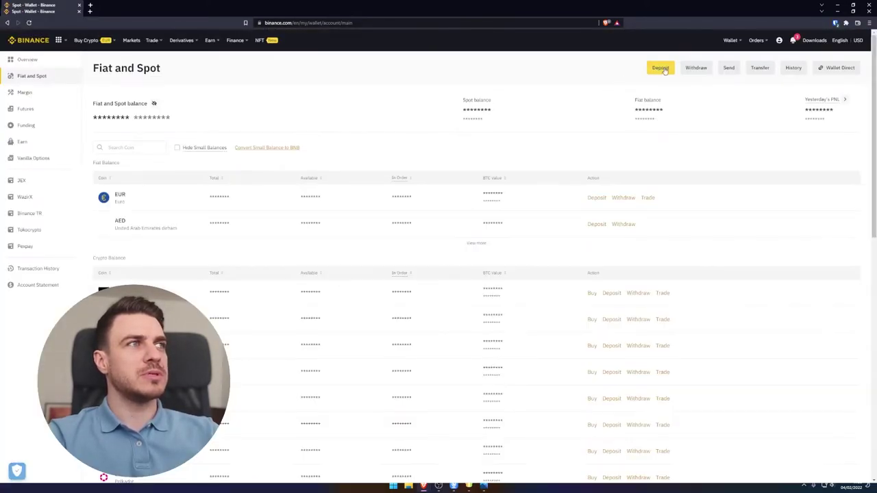
{"action": "left_click", "coordinate": [664, 70]}
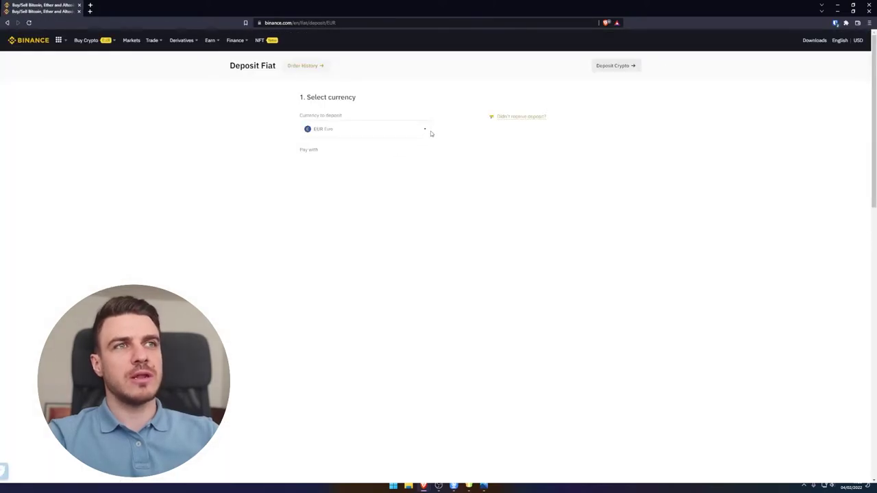
{"action": "left_click", "coordinate": [413, 131]}
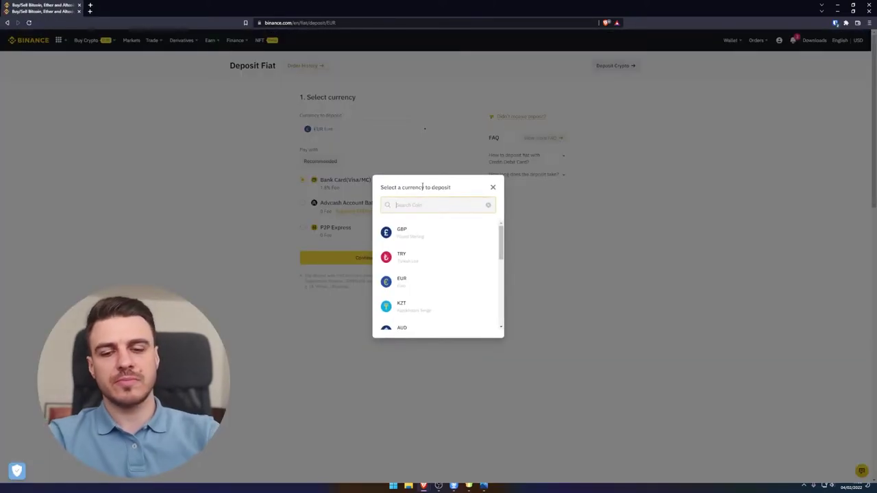
{"action": "type", "text": "usd"}
{"action": "left_click", "coordinate": [418, 230]}
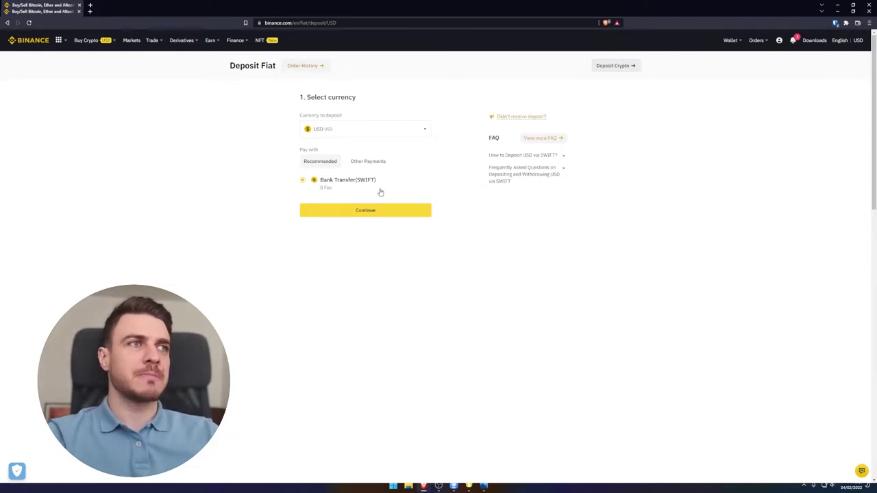
Step: Enter a 50 USD deposit amount and continue to Binance's bank transfer details
{"action": "left_click", "coordinate": [352, 210]}
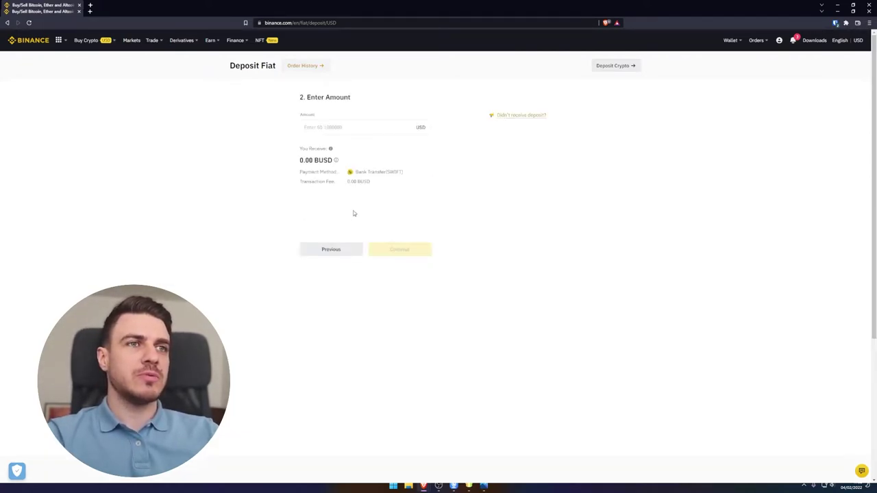
{"action": "left_click", "coordinate": [333, 128]}
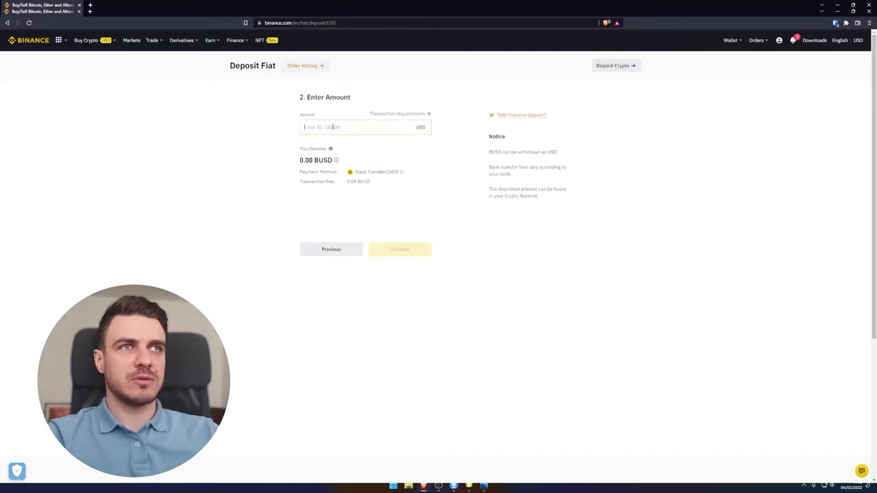
{"action": "type", "text": "50"}
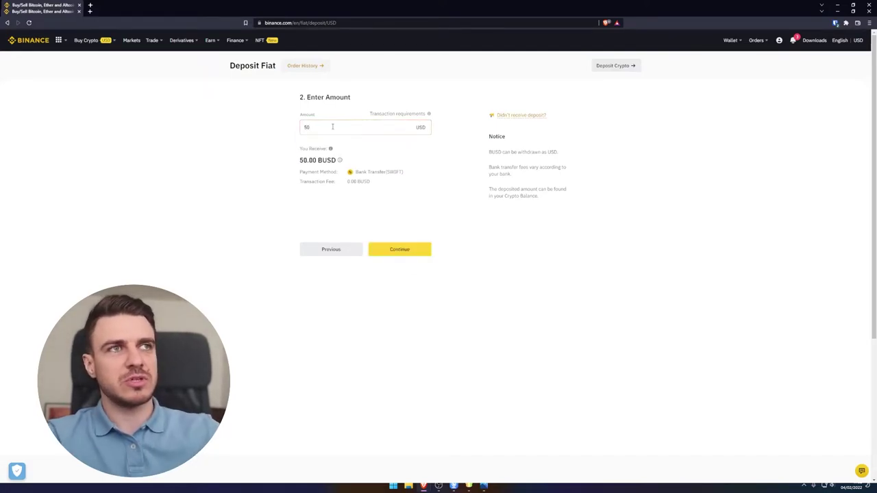
{"action": "left_click", "coordinate": [409, 251]}
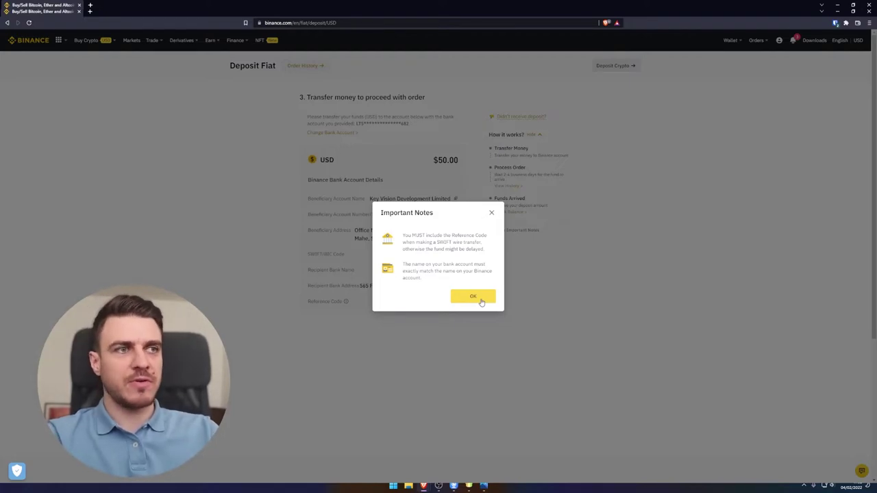
Step: Dismiss the Important Notes dialog about including the reference code
{"action": "left_click", "coordinate": [473, 297]}
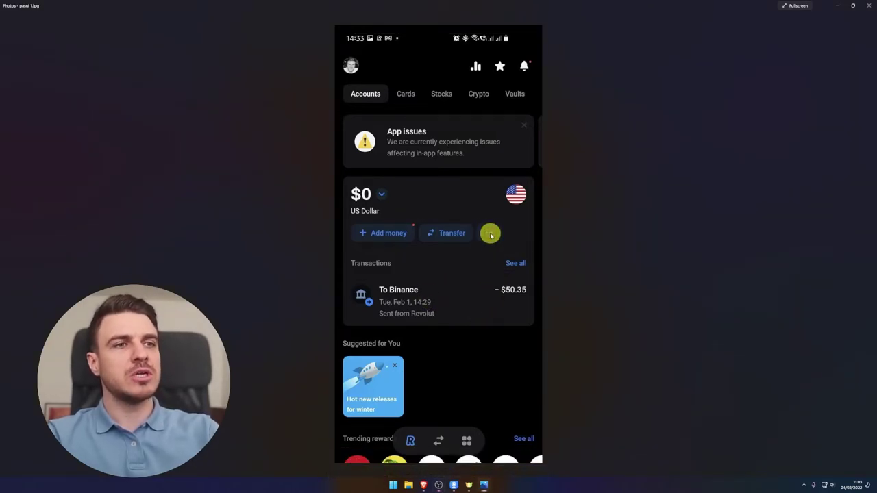
Step: Page through the Revolut account menu and the Buy USD exchange (lei 219.1 for $50) screenshots
{"action": "key", "text": "Right"}
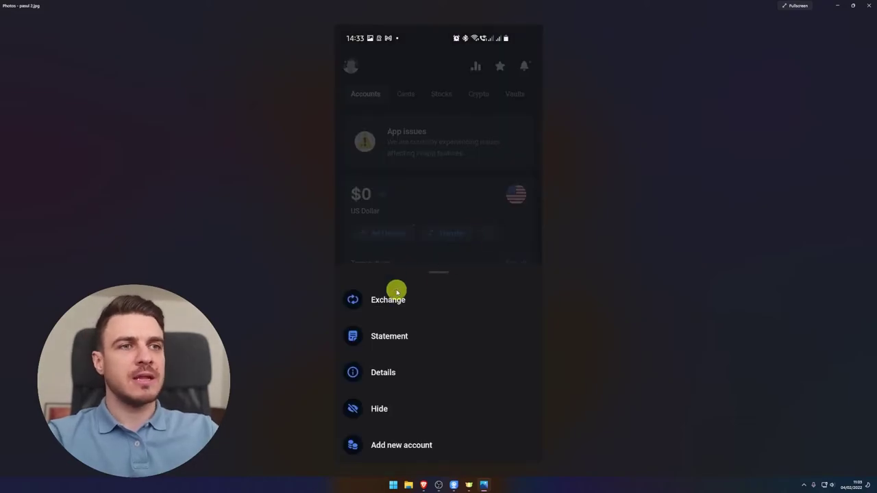
{"action": "mouse_move", "coordinate": [388, 305]}
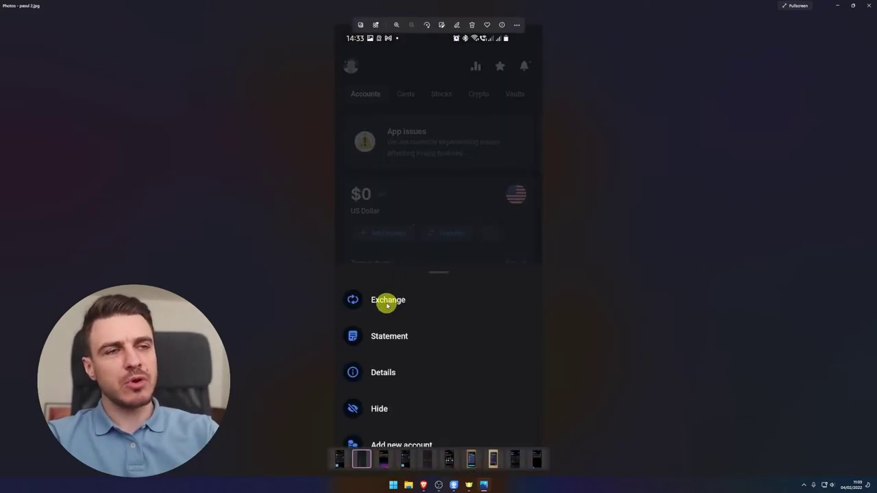
{"action": "key", "text": "Right"}
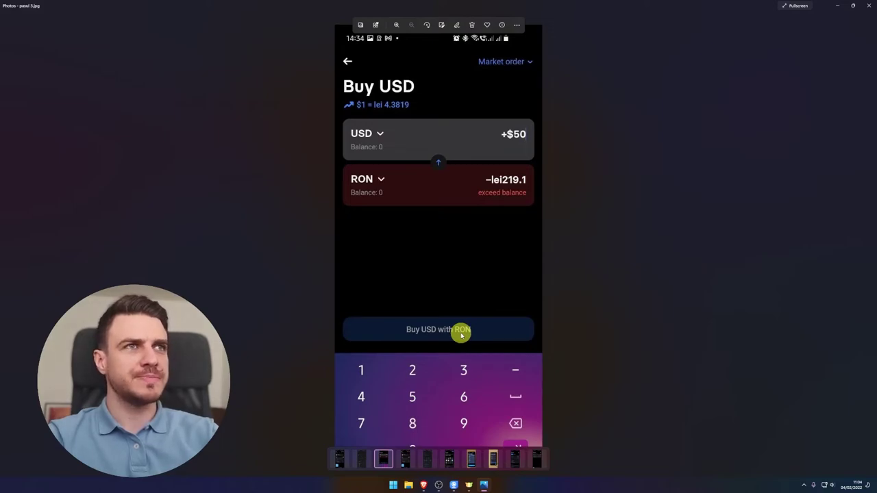
{"action": "key", "text": "Right"}
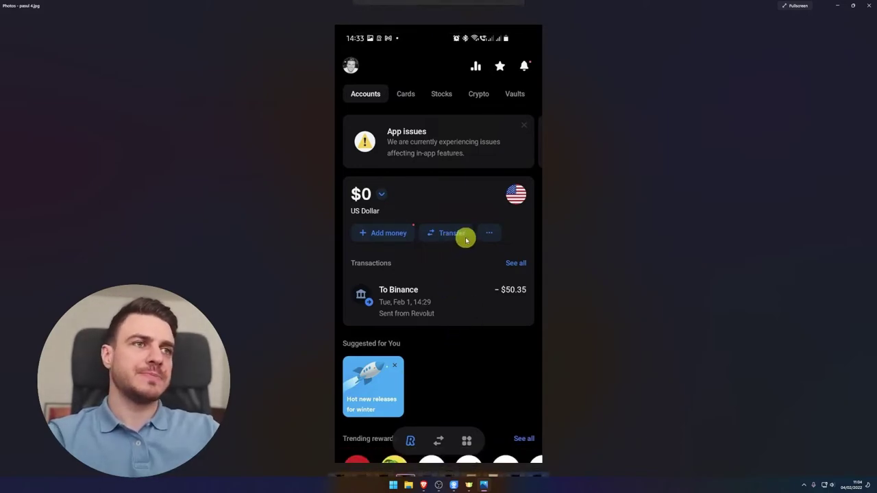
Step: Page through the Revolut Transfer, add-recipient, account details and US address screenshots to the saved Binance recipient
{"action": "key", "text": "Right"}
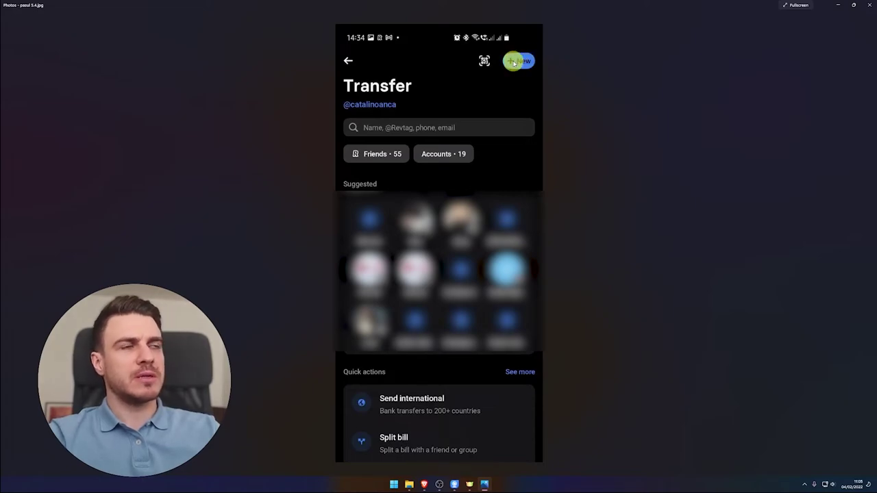
{"action": "key", "text": "Right"}
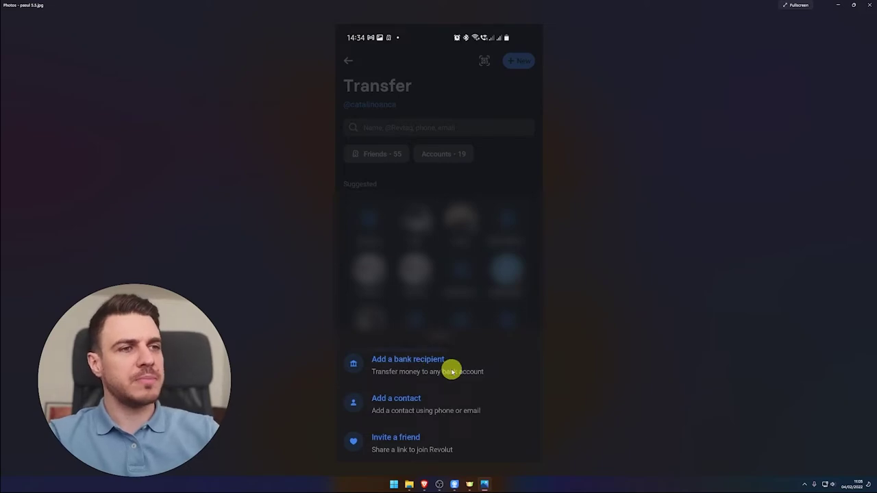
{"action": "key", "text": "Right"}
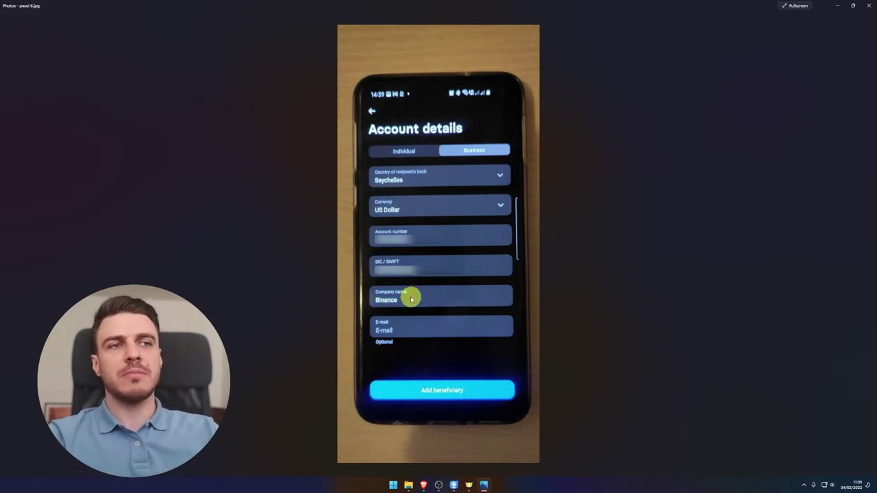
{"action": "key", "text": "Right"}
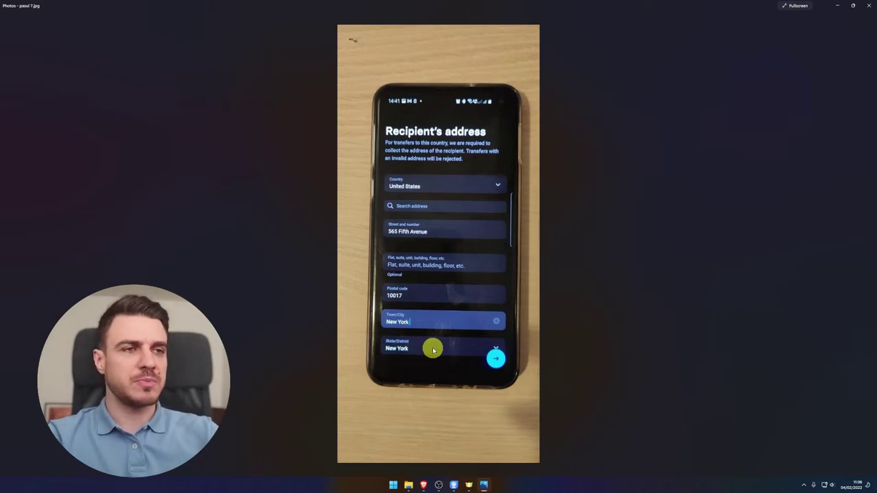
{"action": "key", "text": "Right"}
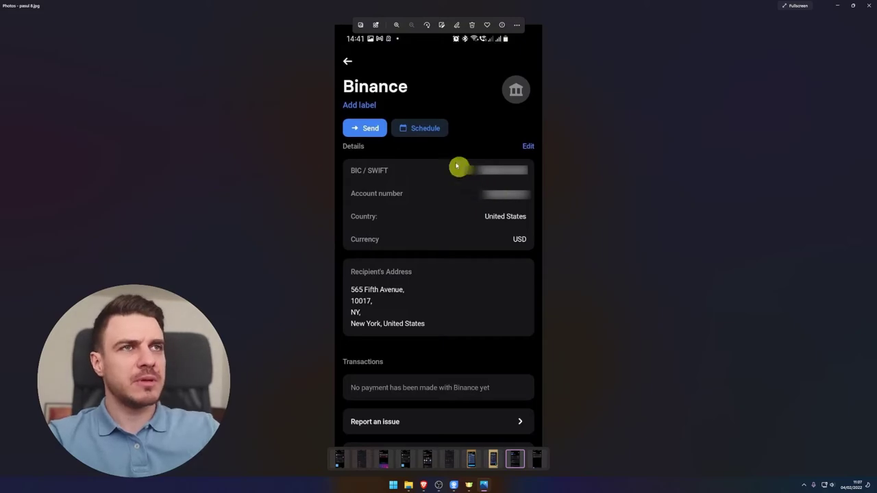
Step: Show the $50 send-to-Binance screenshot, then highlight and deselect the Reference Code on Binance's deposit page
{"action": "key", "text": "Right"}
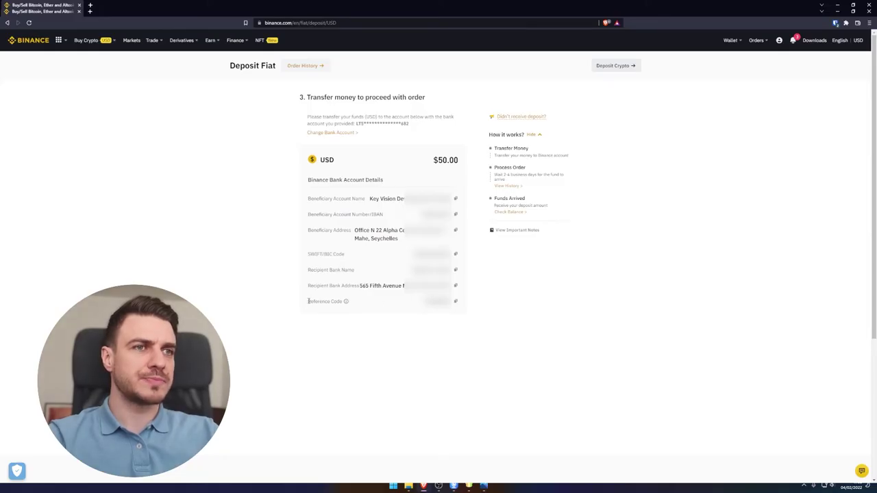
{"action": "left_click_drag", "start_coordinate": [308, 302], "coordinate": [505, 309]}
{"action": "left_click", "coordinate": [506, 309]}
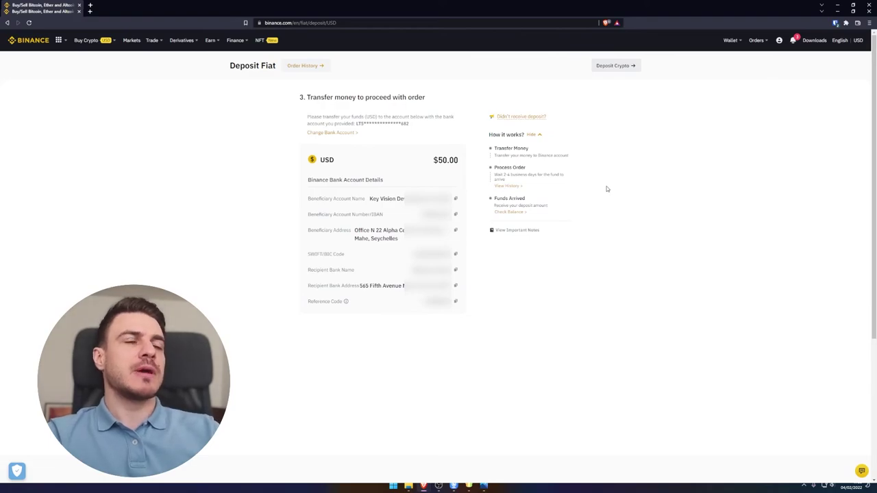
Step: Open the Wallet's Fiat and Spot page and search its coin balances for 'busd'
{"action": "mouse_move", "coordinate": [734, 39]}
{"action": "left_click", "coordinate": [745, 81]}
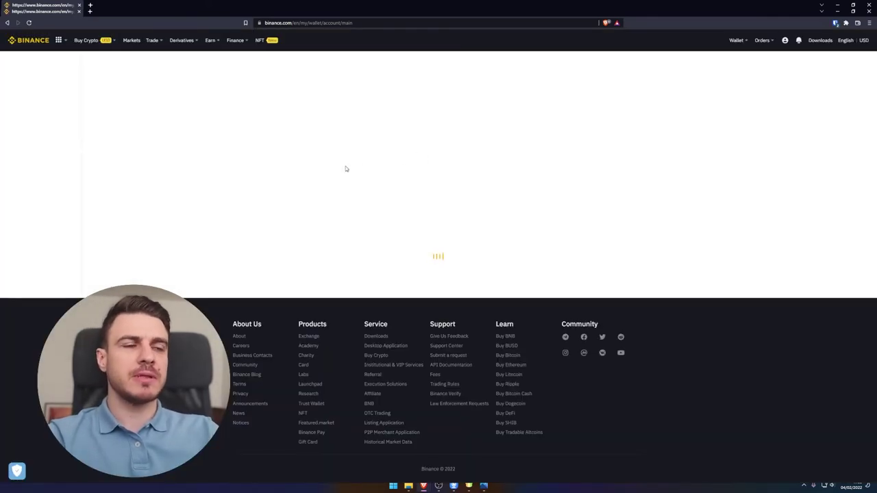
{"action": "left_click", "coordinate": [150, 147]}
{"action": "type", "text": "busd"}
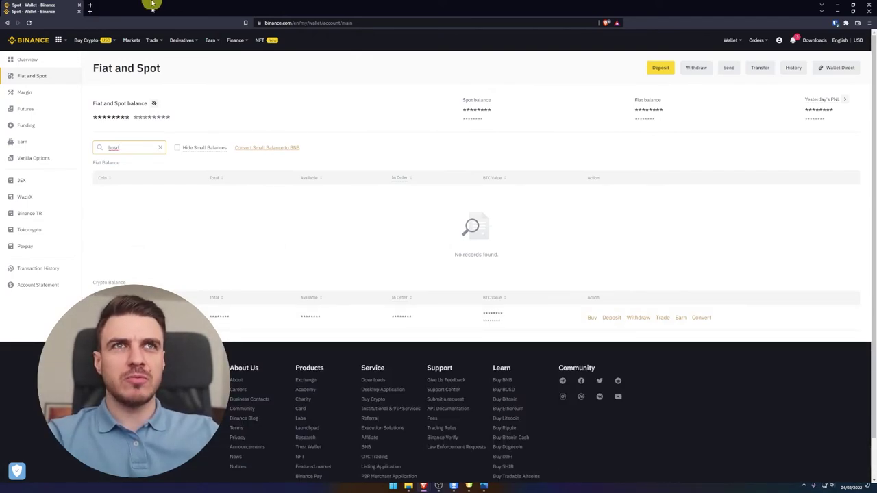
Step: Open the classic BTC/USDT spot trading page, scroll through it, then return to Fiat and Spot
{"action": "mouse_move", "coordinate": [152, 40]}
{"action": "left_click", "coordinate": [194, 93]}
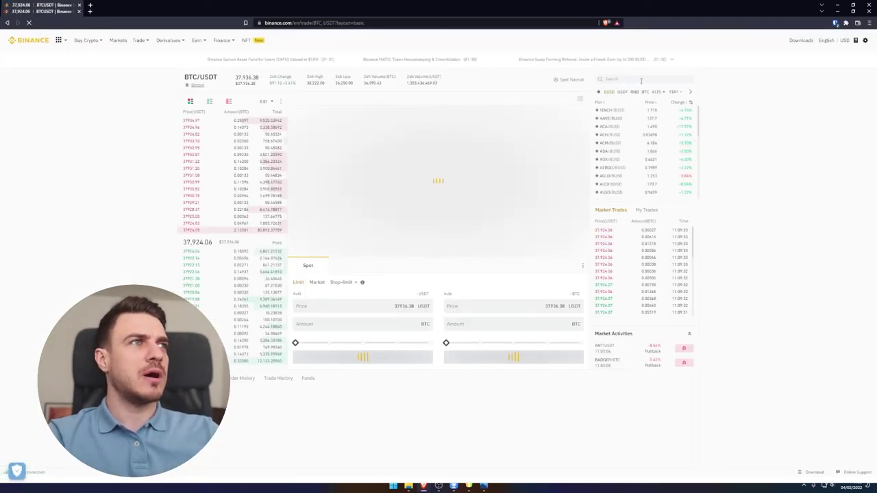
{"action": "scroll", "coordinate": [621, 126], "scroll_direction": "down", "scroll_amount": 5}
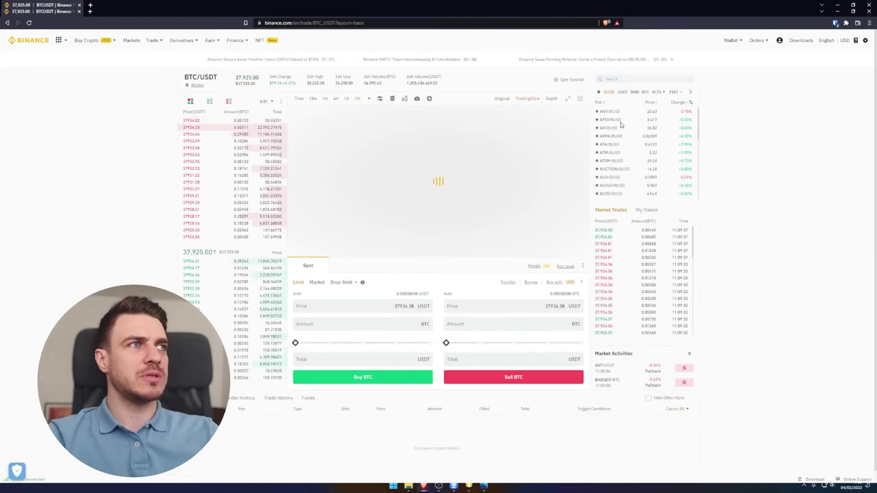
{"action": "scroll", "coordinate": [621, 125], "scroll_direction": "down", "scroll_amount": 5}
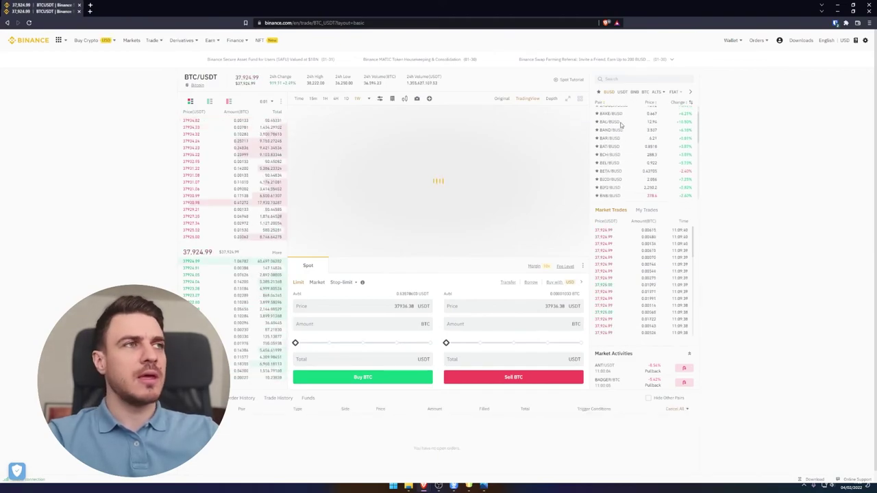
{"action": "scroll", "coordinate": [620, 126], "scroll_direction": "down", "scroll_amount": 5}
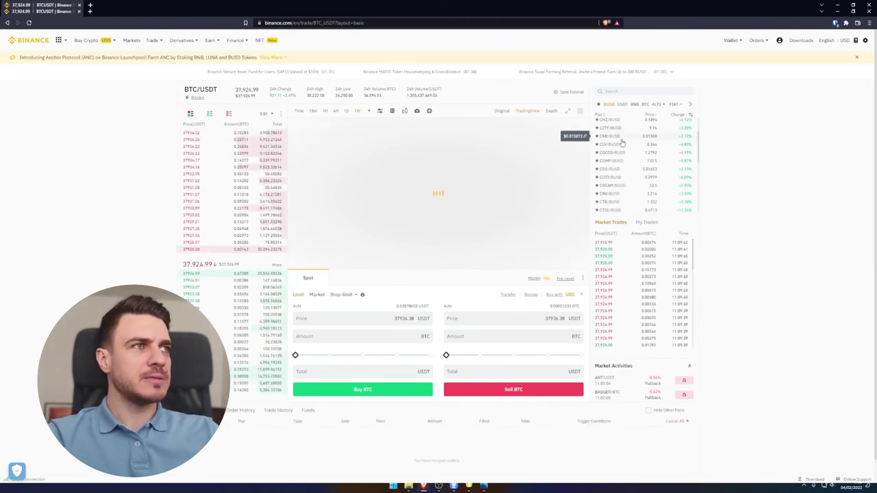
{"action": "left_click", "coordinate": [763, 140]}
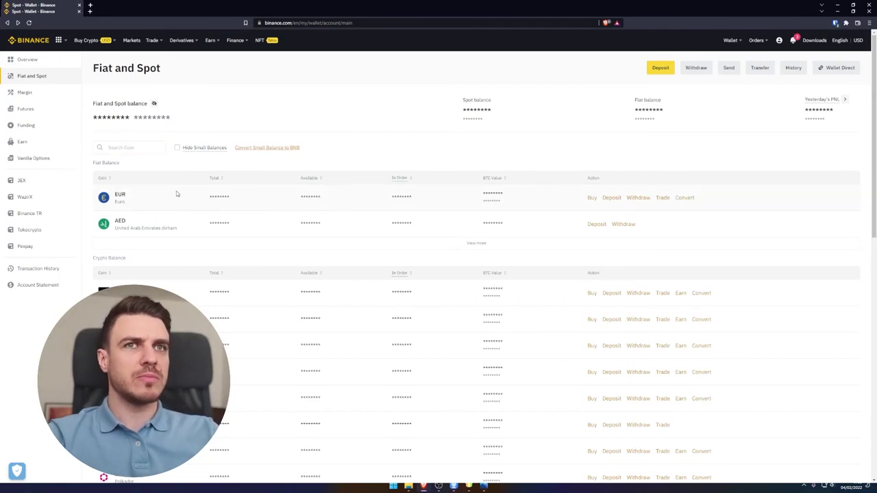
Step: Reopen the classic spot trading page and search the trading pairs for 'eur'
{"action": "mouse_move", "coordinate": [152, 40]}
{"action": "left_click", "coordinate": [186, 94]}
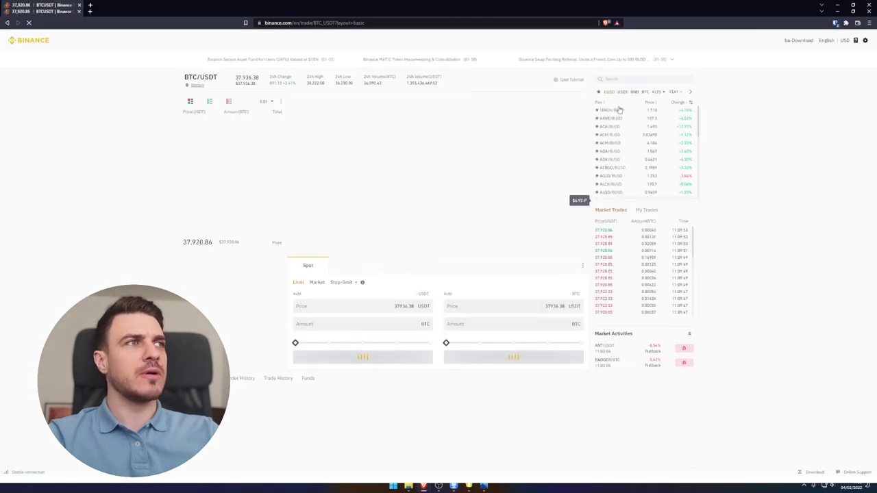
{"action": "left_click", "coordinate": [623, 79]}
{"action": "type", "text": "eur"}
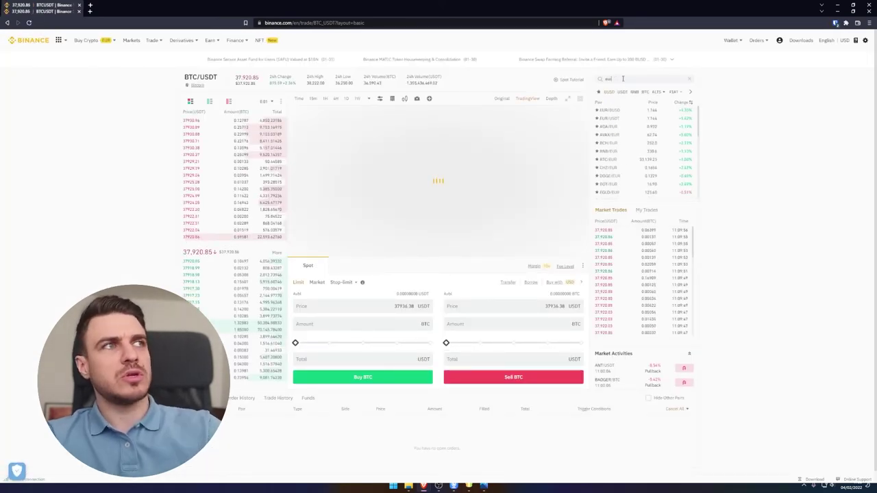
{"action": "scroll", "coordinate": [634, 137], "scroll_direction": "down", "scroll_amount": 3}
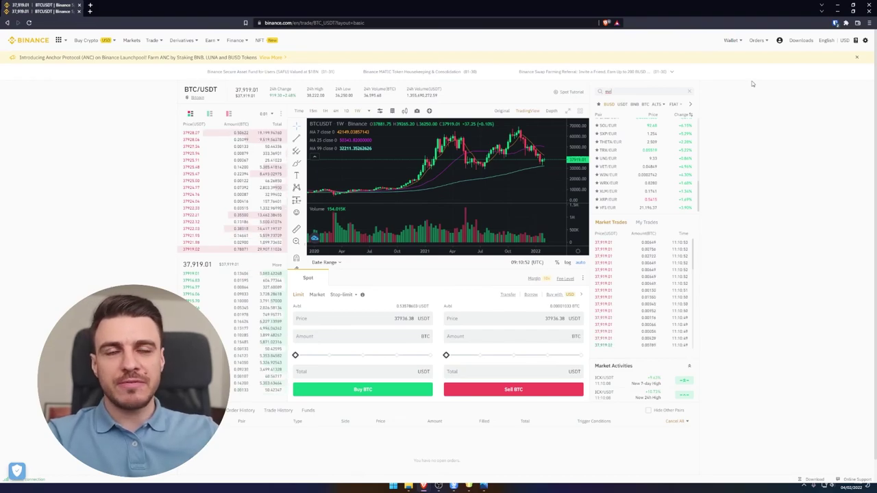
Step: In a new tab, paste and load the Binance referral link to reach the sign-up page
{"action": "key", "text": "ctrl+t"}
{"action": "type", "text": "catalinoanca.ro/afiliere/binance"}
{"action": "key", "text": "Return"}
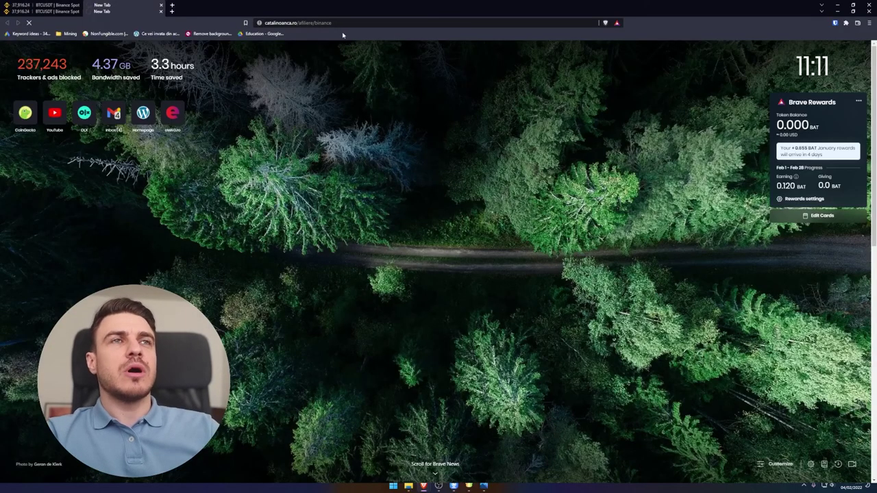